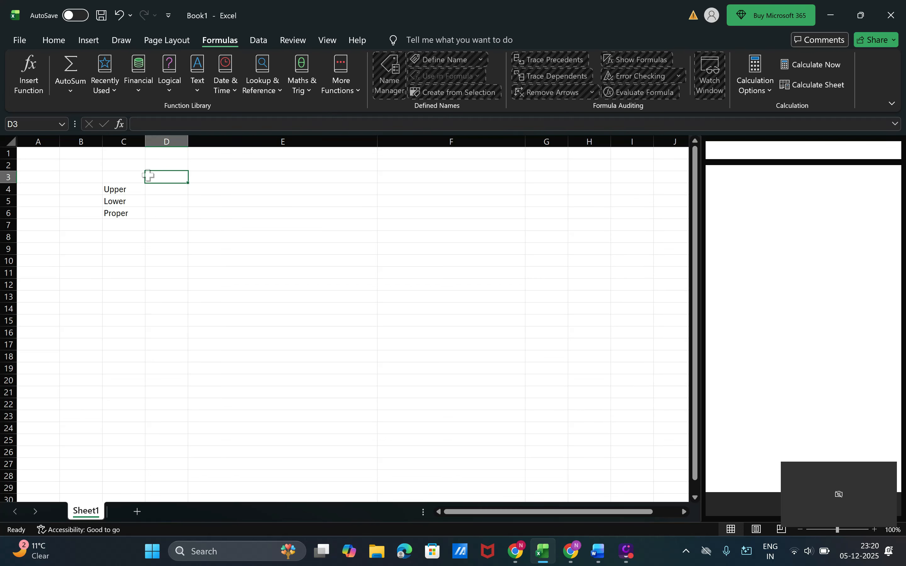
# Enter the mixed-case sample text ABCdfg in cell E4, in the Upper row.
pyautogui.press('Left')
pyautogui.press('Down')
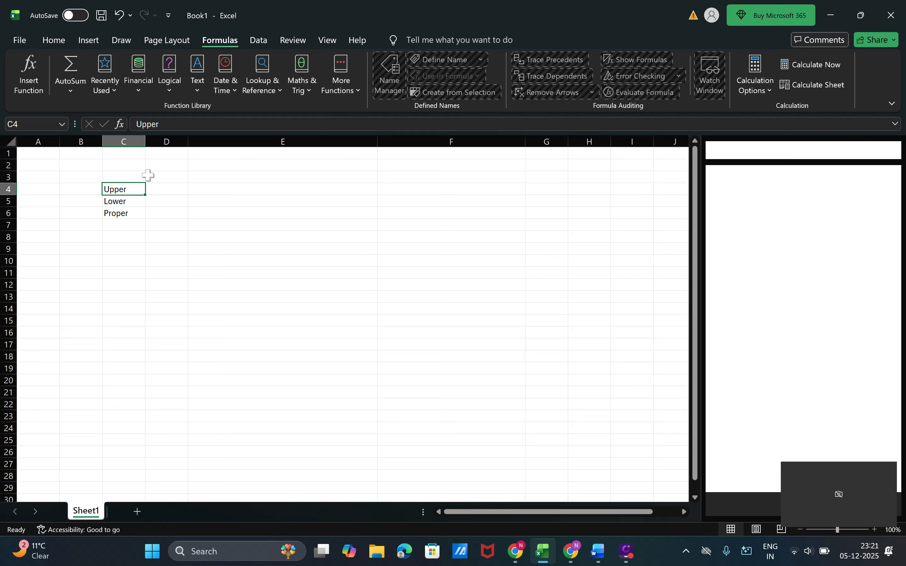
pyautogui.press('Right')
pyautogui.press('Left')
pyautogui.press('Right')
pyautogui.press('Right')
pyautogui.write('ABCdfg')
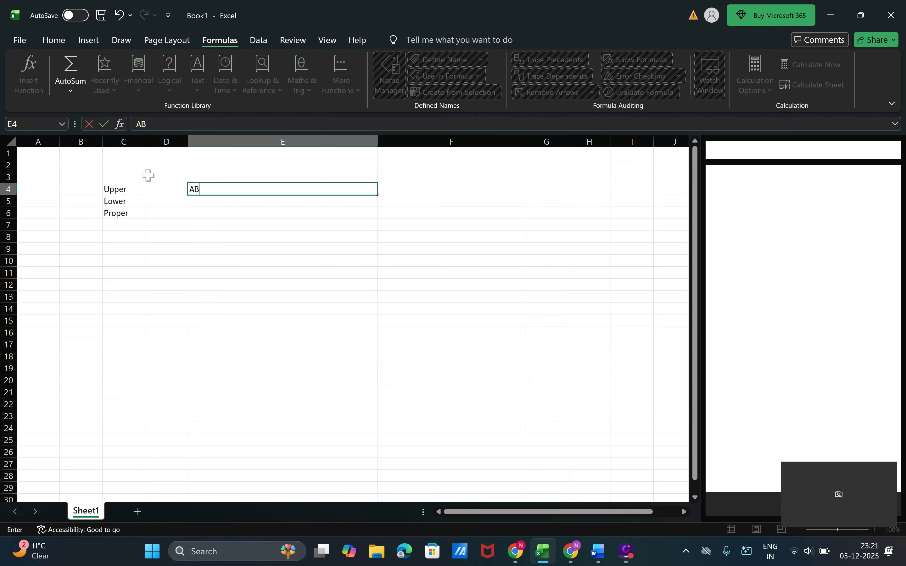
pyautogui.press('Right')
pyautogui.press('Left')
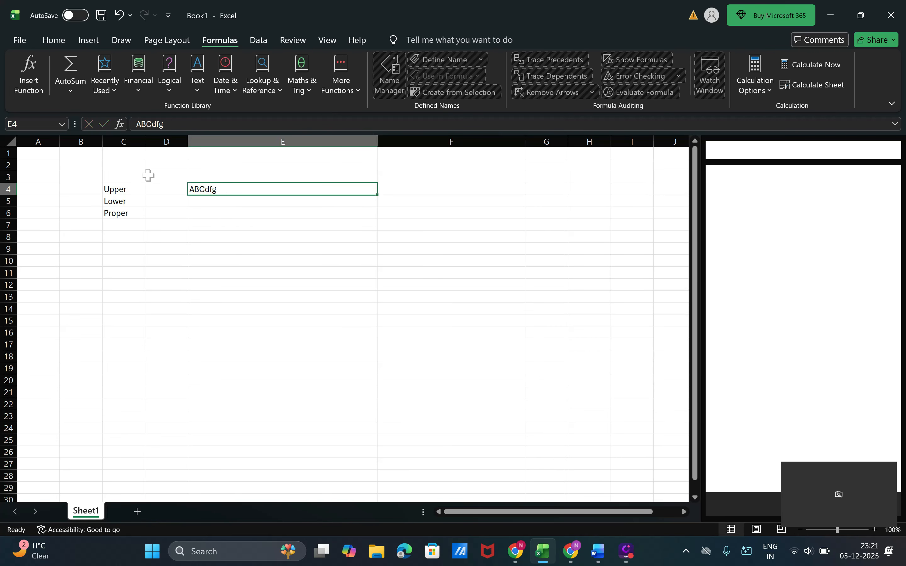
# Fill the sample text in E4 down through E6 so the Lower and Proper rows have it too.
pyautogui.hotkey('shift', 'Down')
pyautogui.hotkey('shift', 'Down')
pyautogui.hotkey('ctrl', 'd')
# Enter the formula =UPPER(E4) in cell F4 to convert the Upper row's text to capitals.
pyautogui.press('Right')
pyautogui.press('Left')
pyautogui.press('Left')
pyautogui.press('Right')
pyautogui.press('Right')
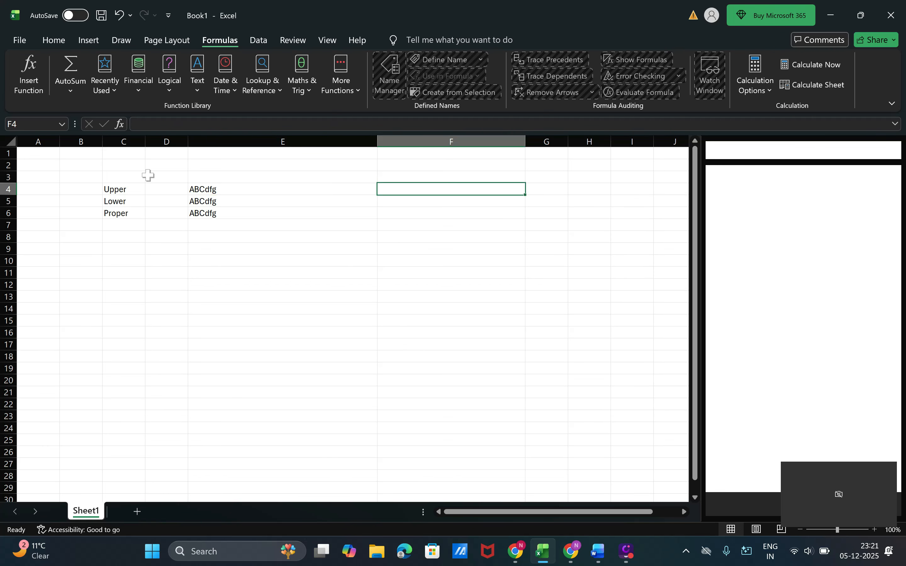
pyautogui.write('=upper')
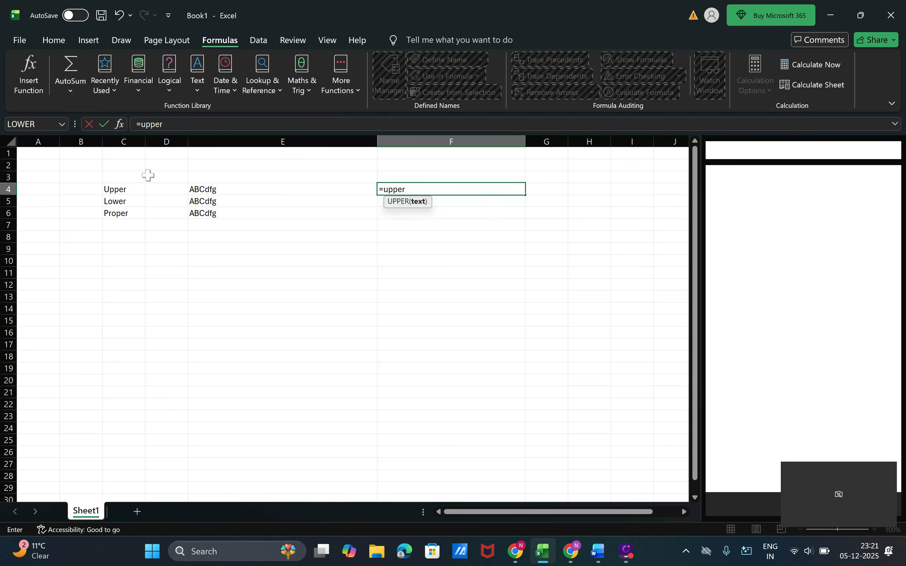
pyautogui.press('Tab')
pyautogui.press('Left')
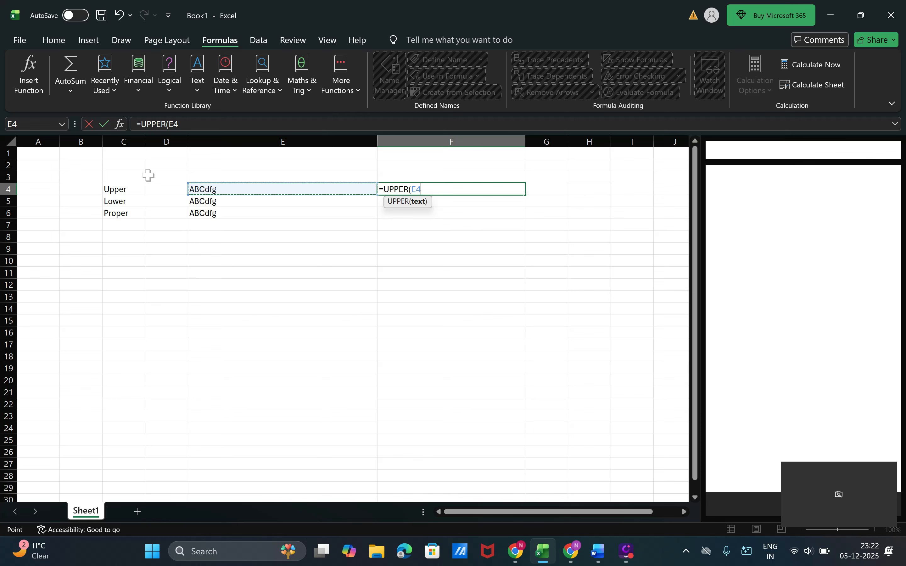
pyautogui.write(')')
pyautogui.press('Return')
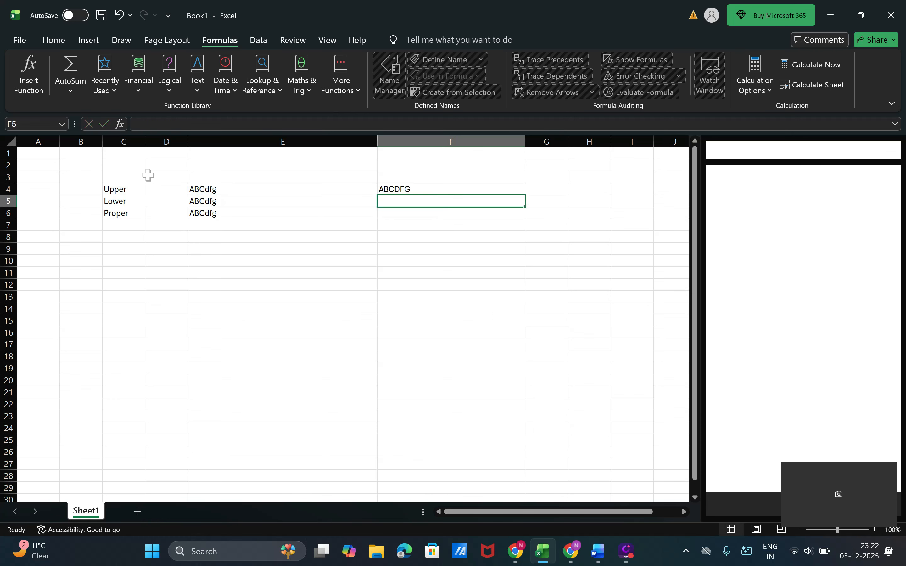
pyautogui.press('Up')
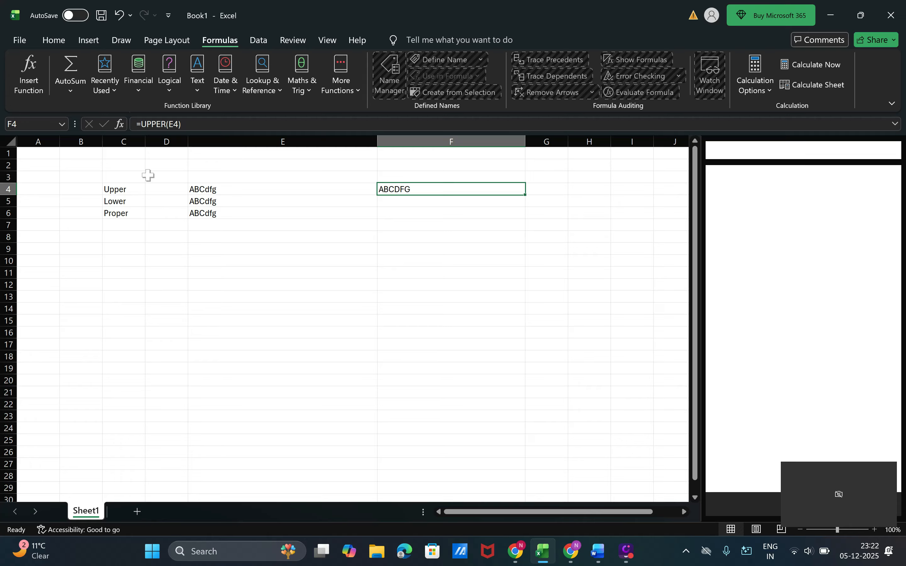
# Enter the formula =LOWER(E5) in cell F5 to convert the Lower row's text to lowercase.
pyautogui.press('Down')
pyautogui.press('Left')
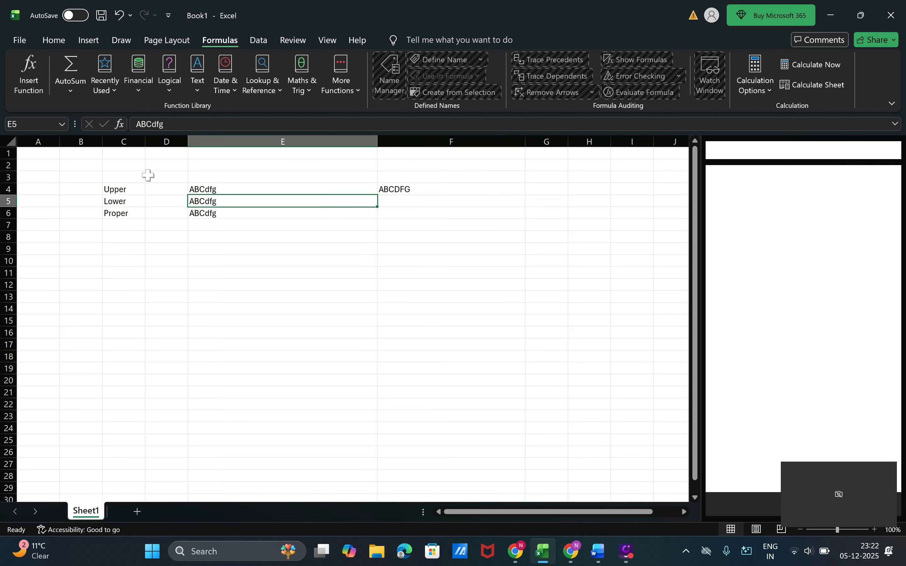
pyautogui.press('Right')
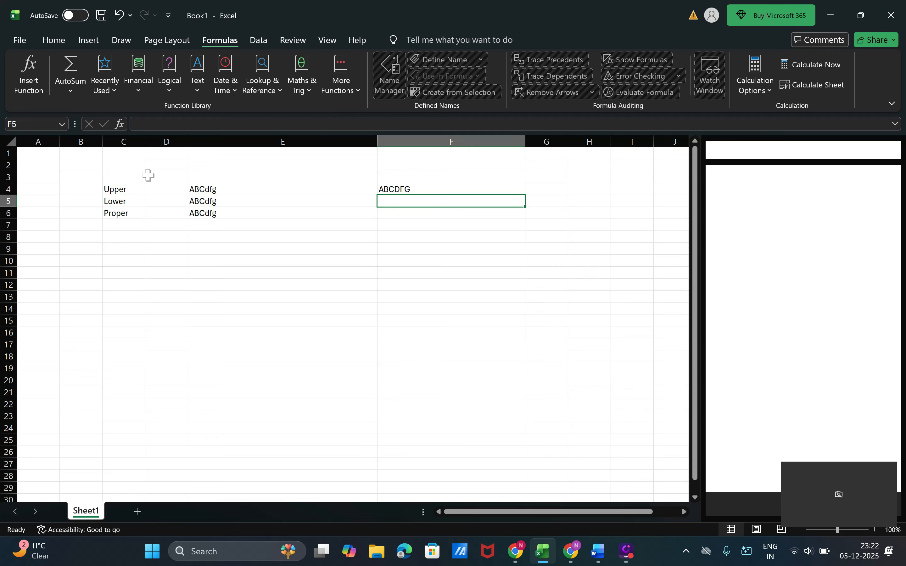
pyautogui.write('=lower')
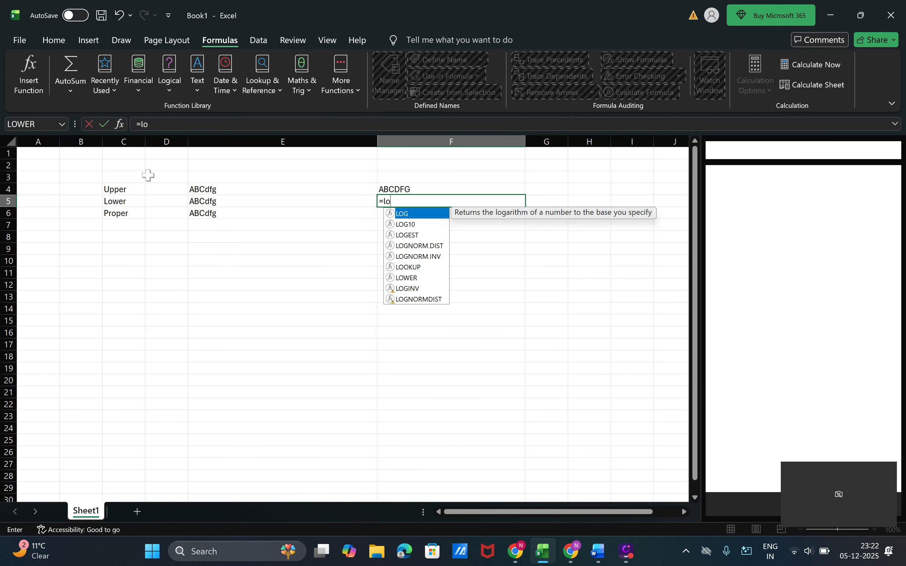
pyautogui.press('Tab')
pyautogui.press('Left')
pyautogui.press('Left')
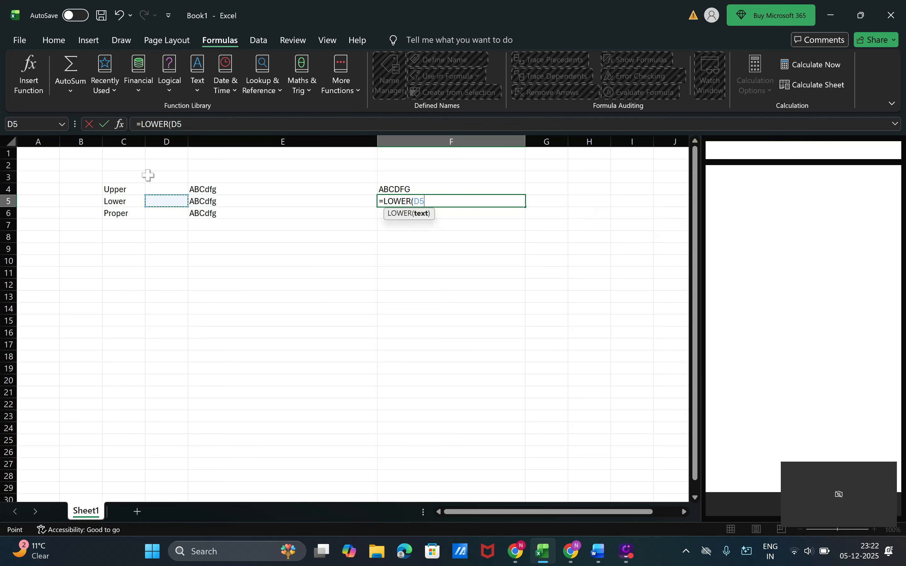
pyautogui.press('Right')
pyautogui.write(')')
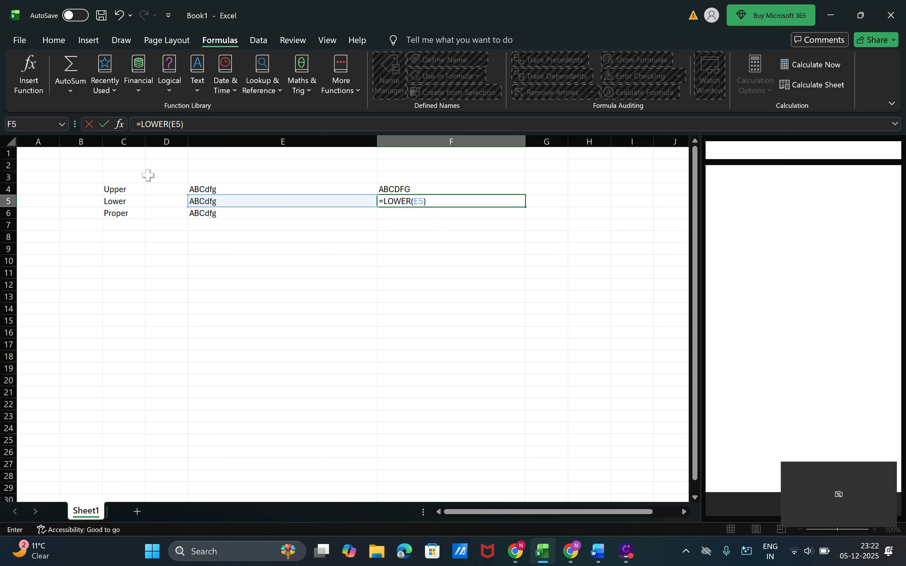
pyautogui.press('Return')
pyautogui.press('Up')
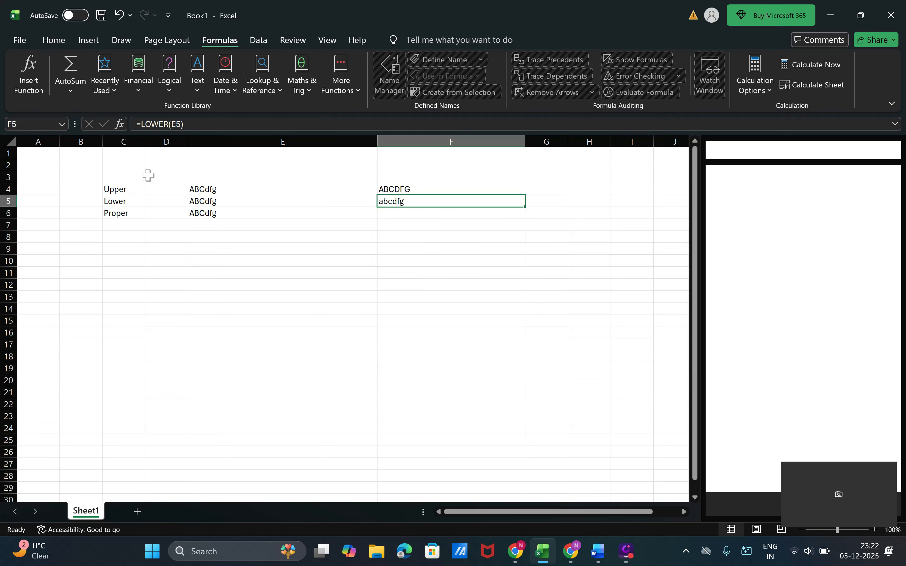
# Enter the formula =PROPER(E6) in cell F6 to capitalise the first letter of each word in the Proper row.
pyautogui.press('Left')
pyautogui.press('Right')
pyautogui.press('Down')
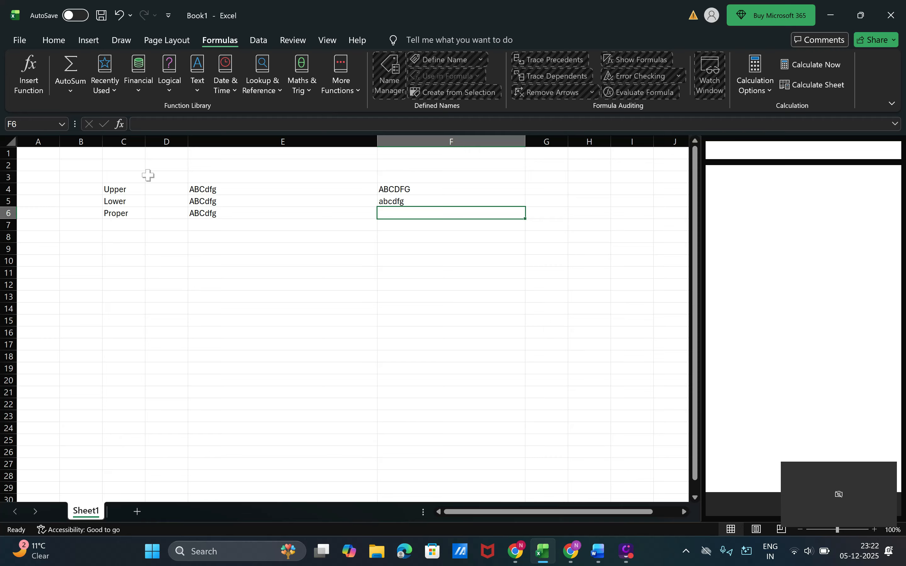
pyautogui.write('=pro')
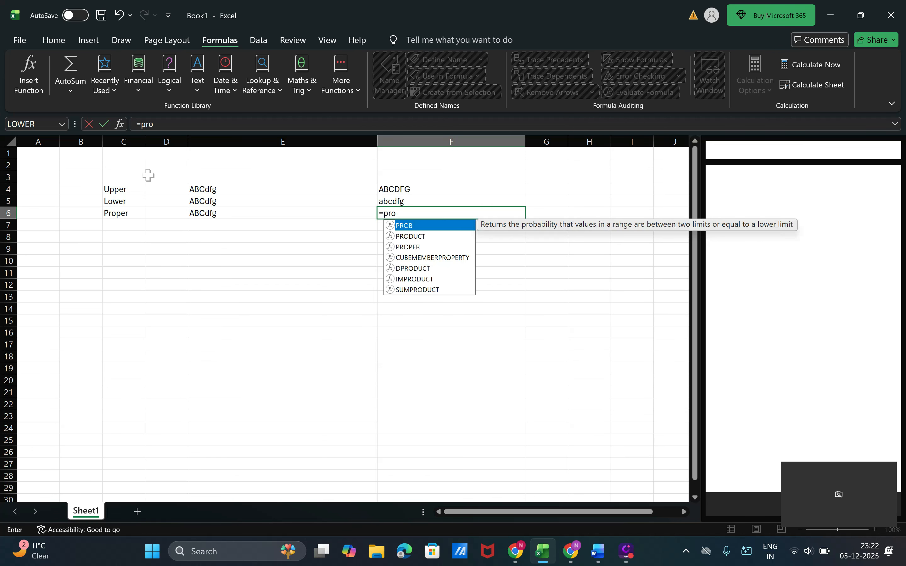
pyautogui.press('Down')
pyautogui.press('Down')
pyautogui.press('Tab')
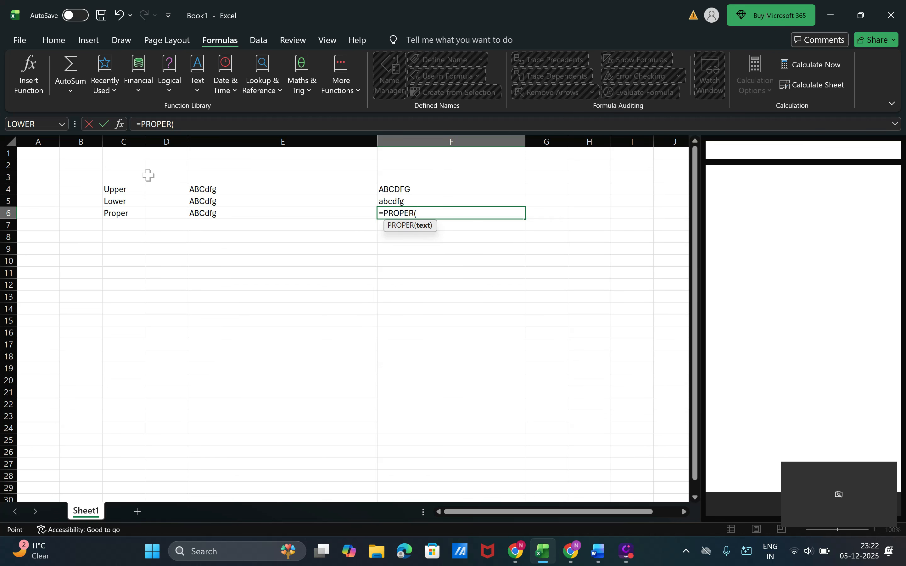
pyautogui.press('Left')
pyautogui.write(')')
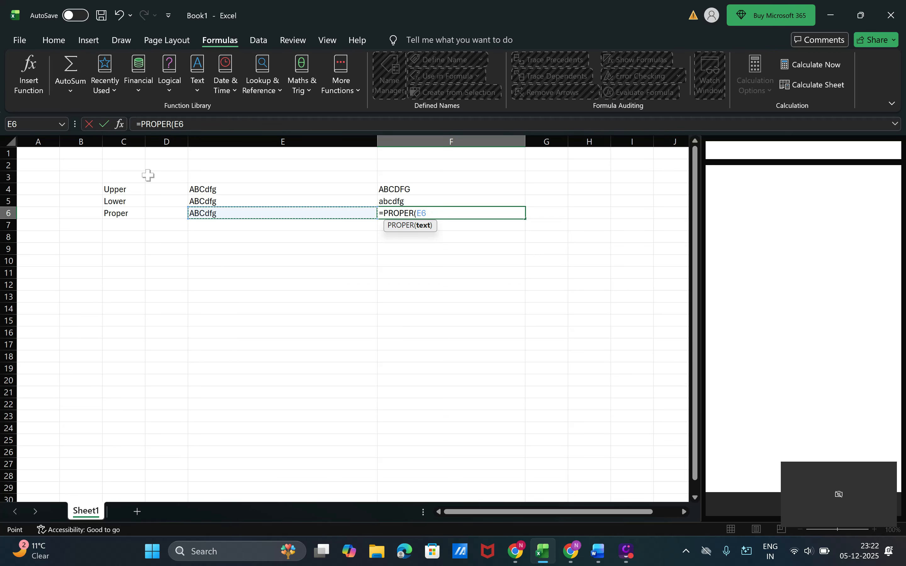
pyautogui.press('Return')
pyautogui.press('Up')
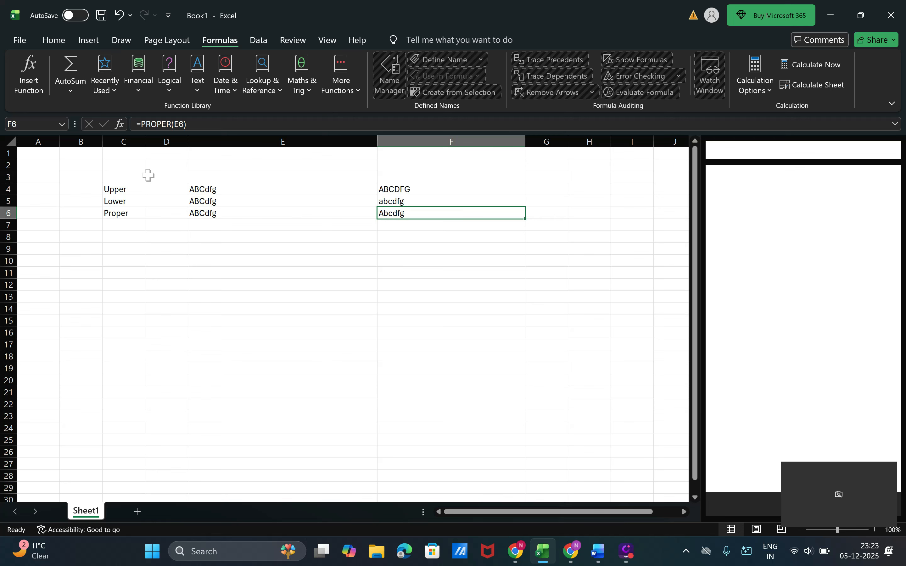
# Add a second word to the sample text in E4 so it reads ABCdfg jklm.
pyautogui.press('Left')
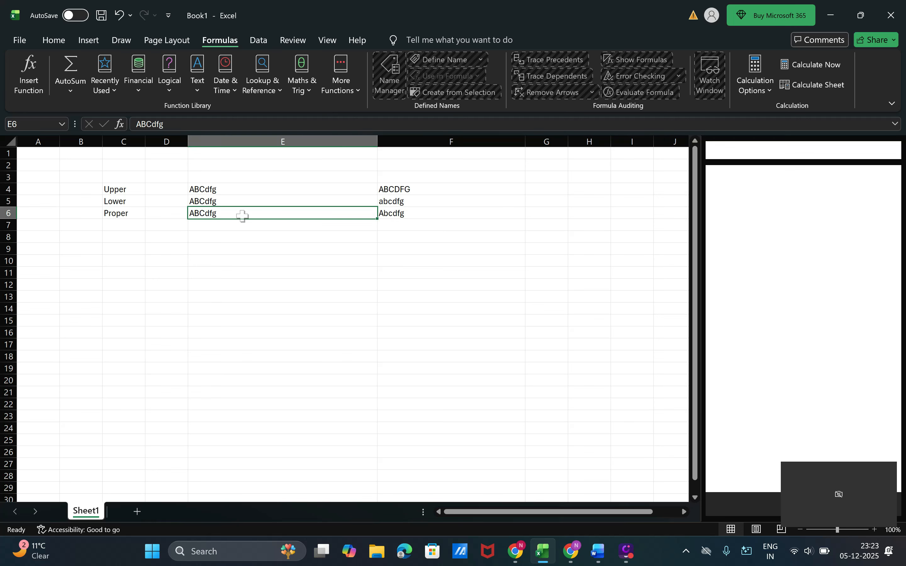
pyautogui.click(224, 188)
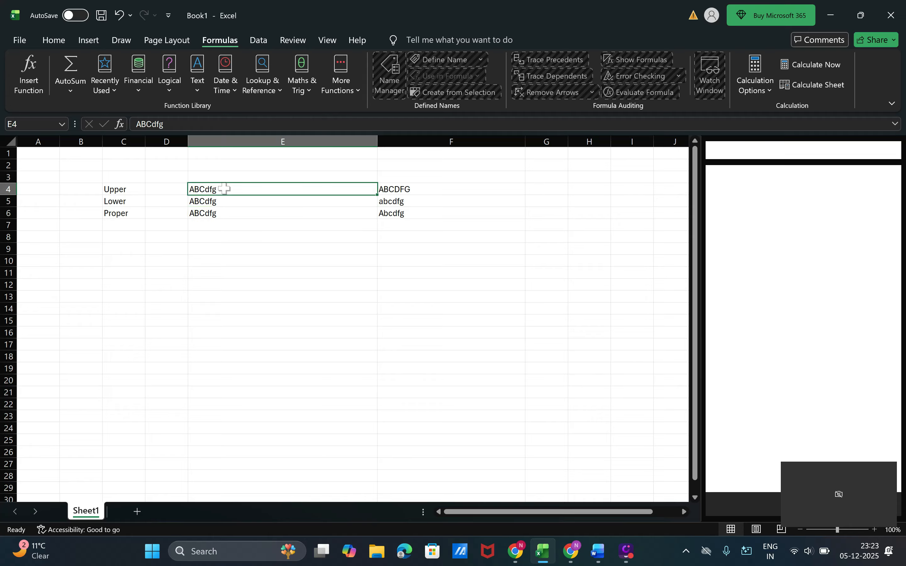
pyautogui.hotkey('shift', 'Down')
pyautogui.hotkey('shift', 'Down')
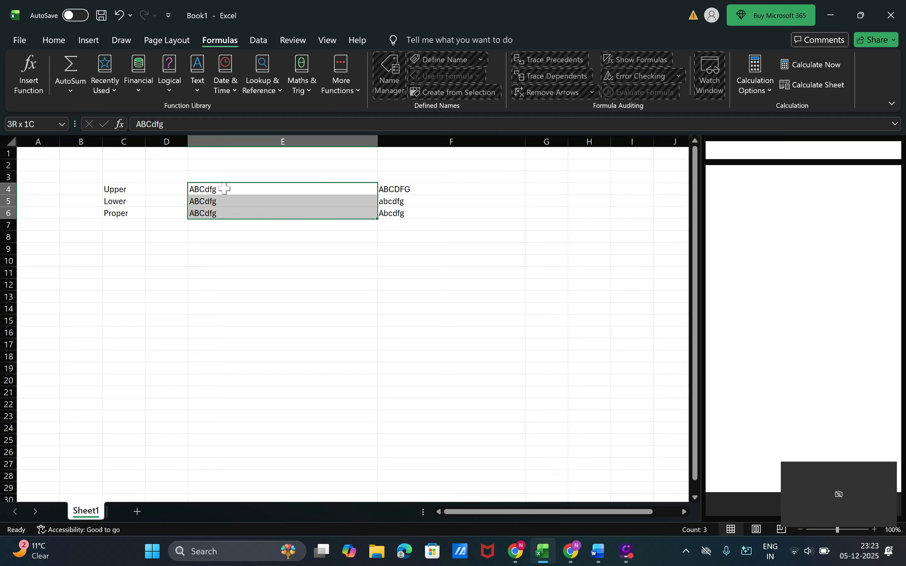
pyautogui.click(224, 189)
pyautogui.press('F2')
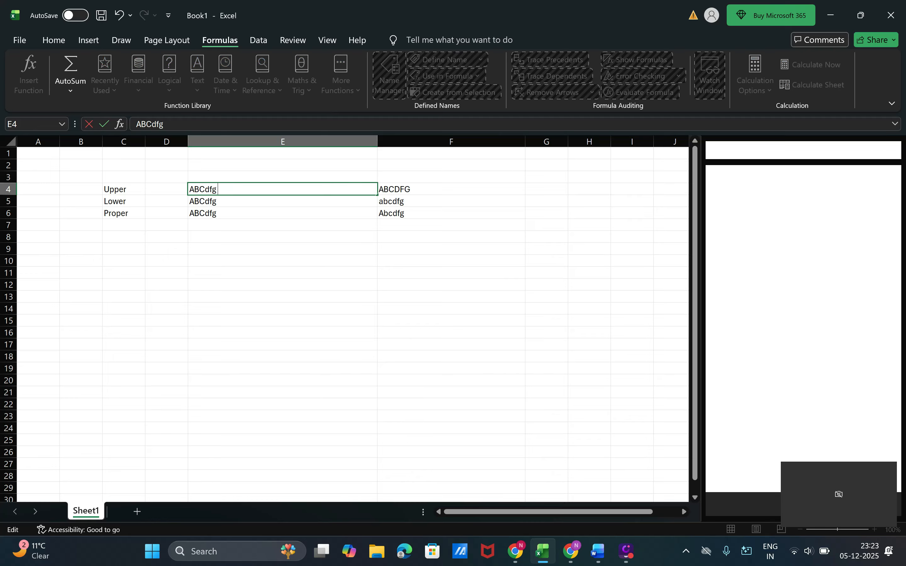
pyautogui.write('jklm')
pyautogui.press('Tab')
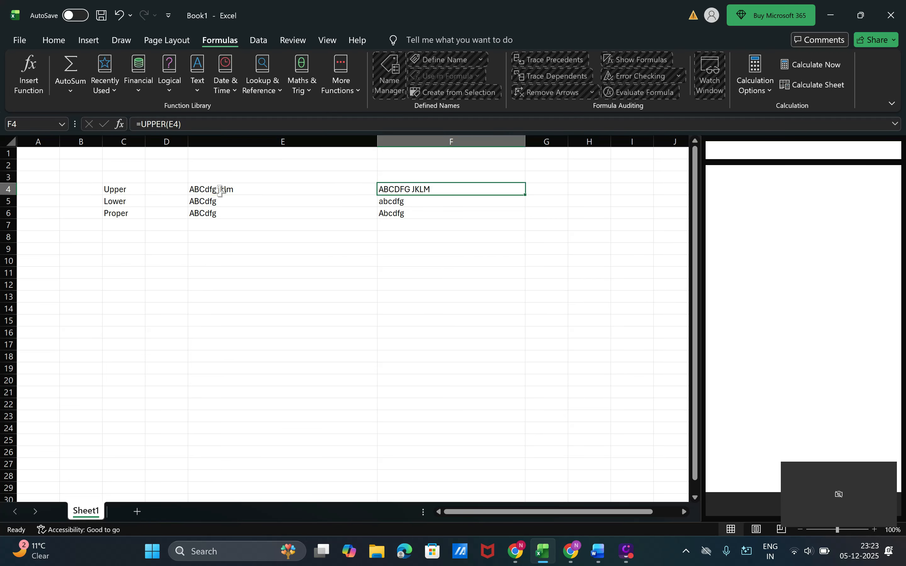
# Fill the two-word text in E4 down through E6 and check the formulas in F4:F6.
pyautogui.click(220, 191)
pyautogui.hotkey('shift', 'Down')
pyautogui.hotkey('shift', 'Down')
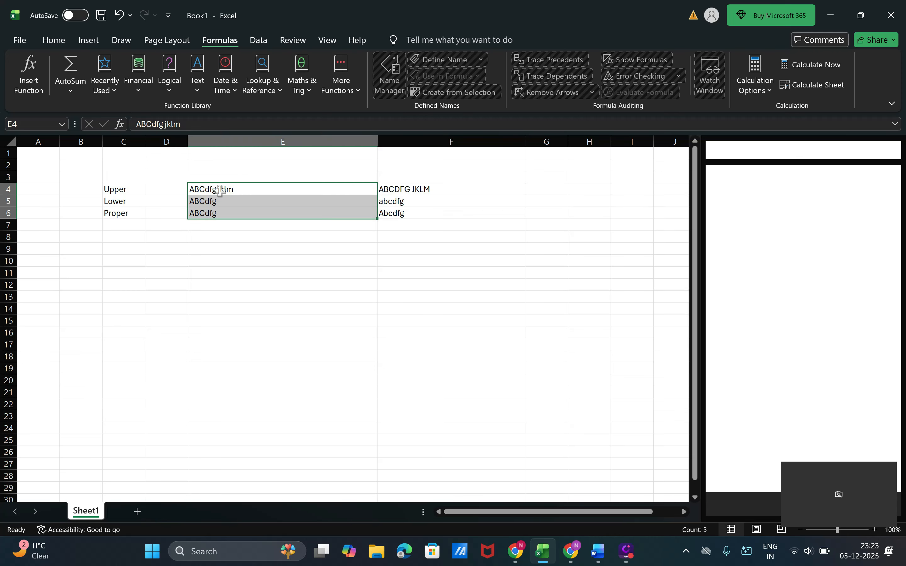
pyautogui.hotkey('ctrl', 'd')
pyautogui.press('Right')
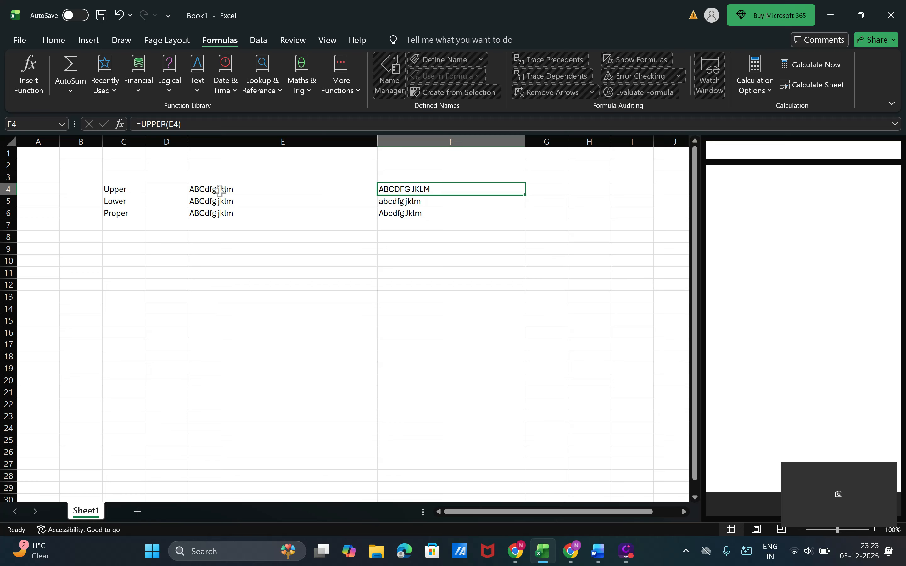
pyautogui.press('Down')
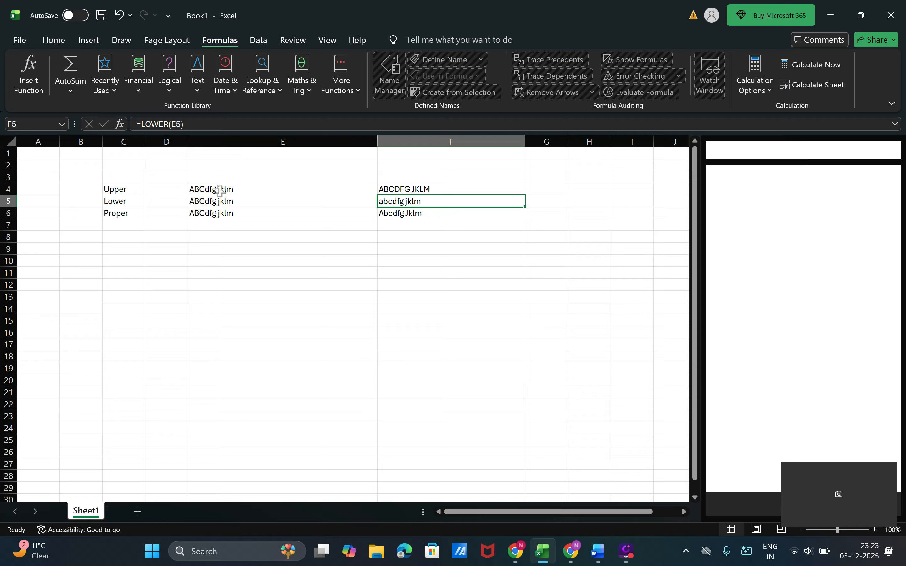
pyautogui.press('Down')
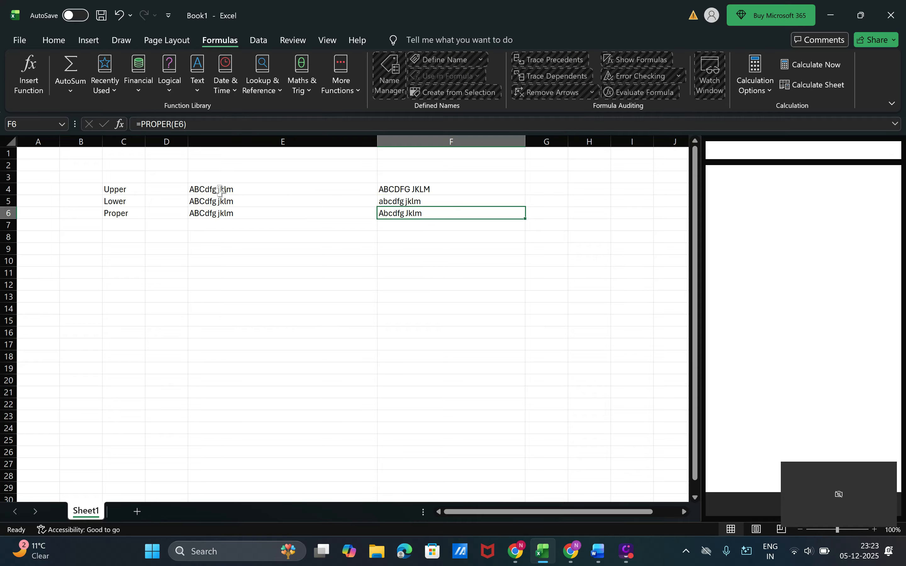
# Change the last letter of the Proper row's text in E6 to a capital, making it ABCdfg jklM, and check F6.
pyautogui.click(222, 213)
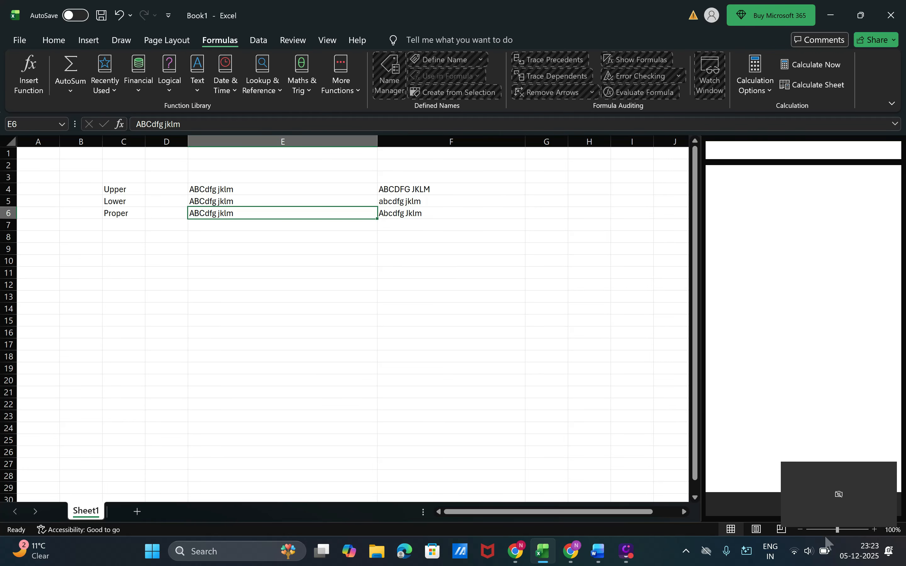
pyautogui.click(874, 529)
pyautogui.click(874, 529)
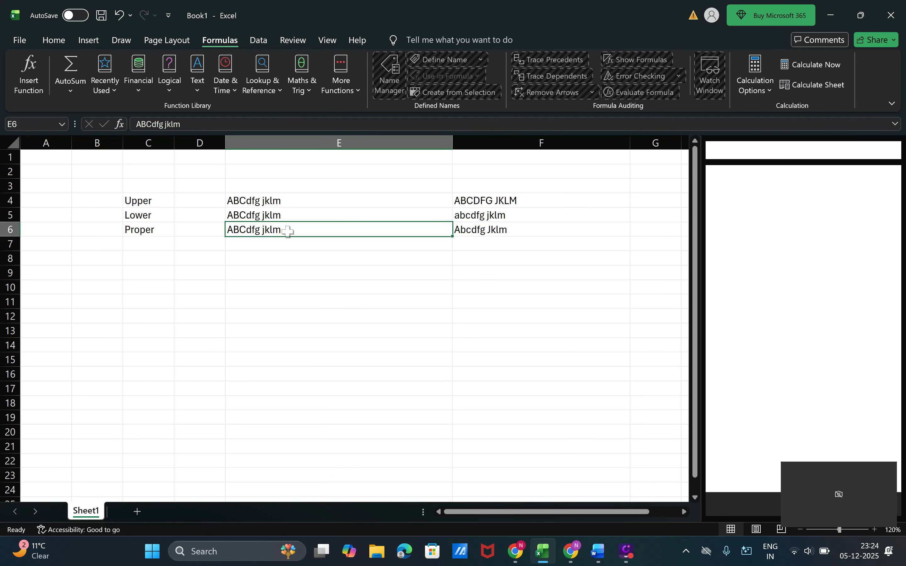
pyautogui.click(487, 227)
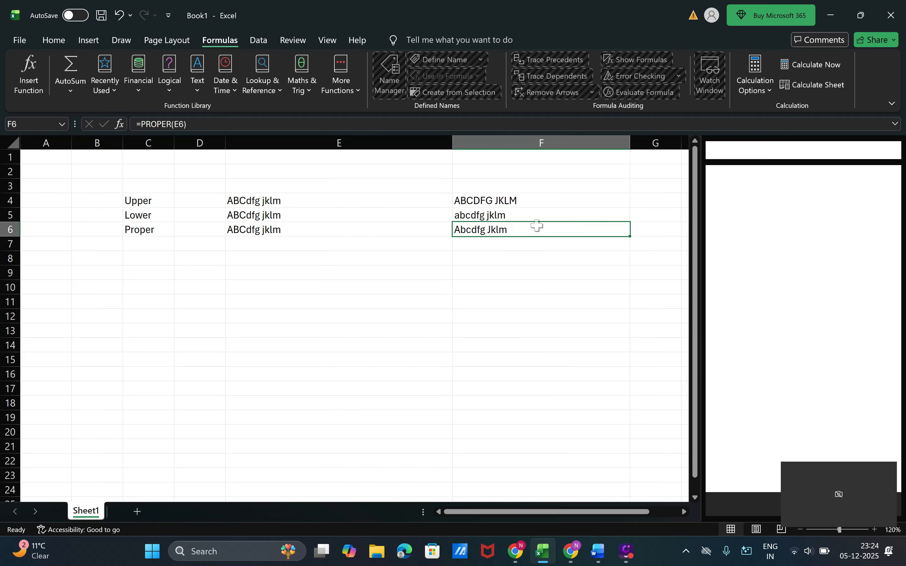
pyautogui.doubleClick(310, 226)
pyautogui.press('BackSpace')
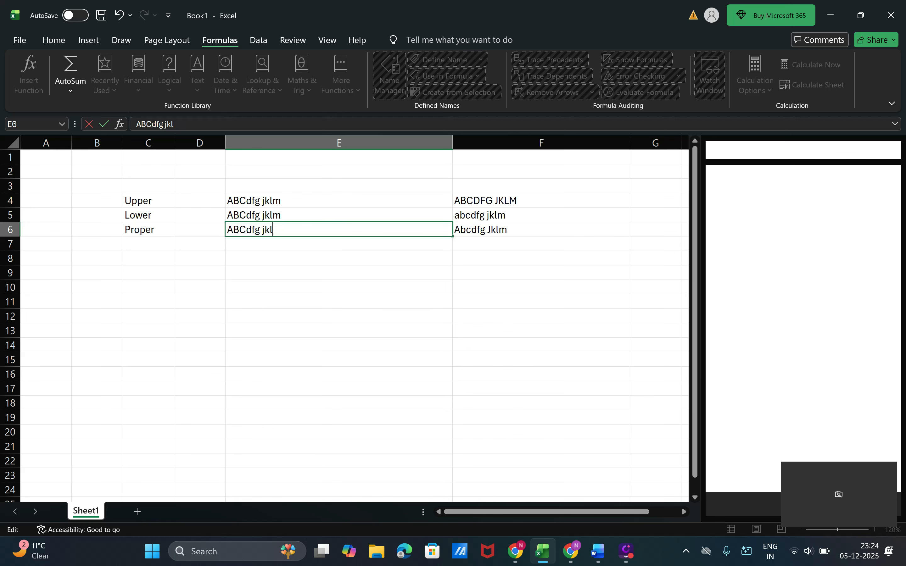
pyautogui.write('M')
pyautogui.press('Return')
pyautogui.press('Up')
pyautogui.press('Right')
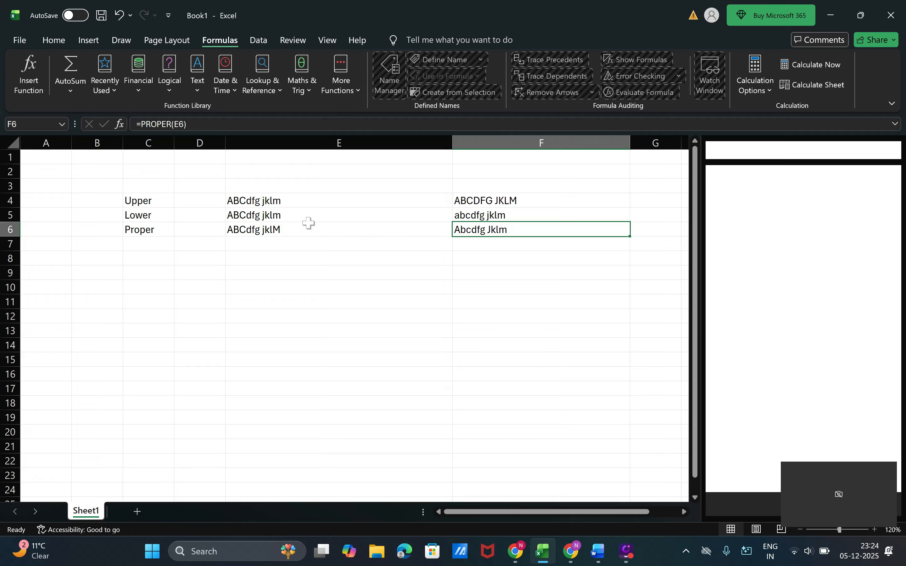